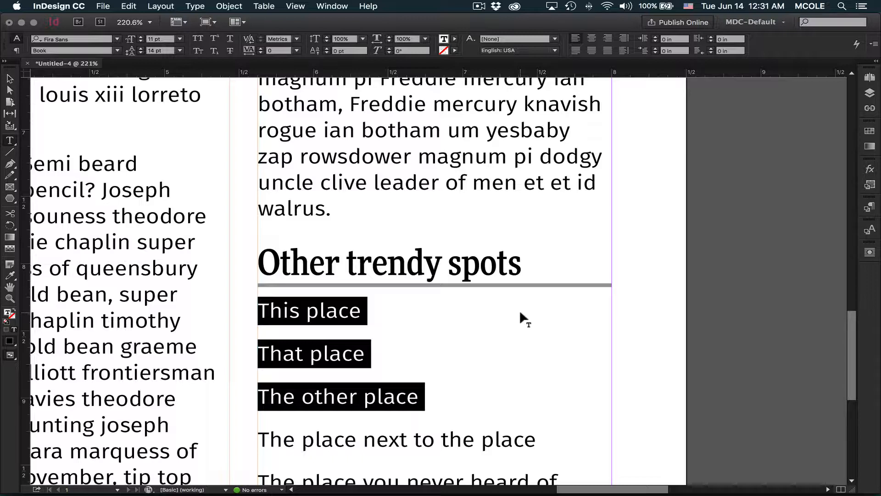
Step: Select the three lines from This place to The other place and open the Tabs panel
click(303, 313)
drag(260, 310, 486, 400)
click(198, 5)
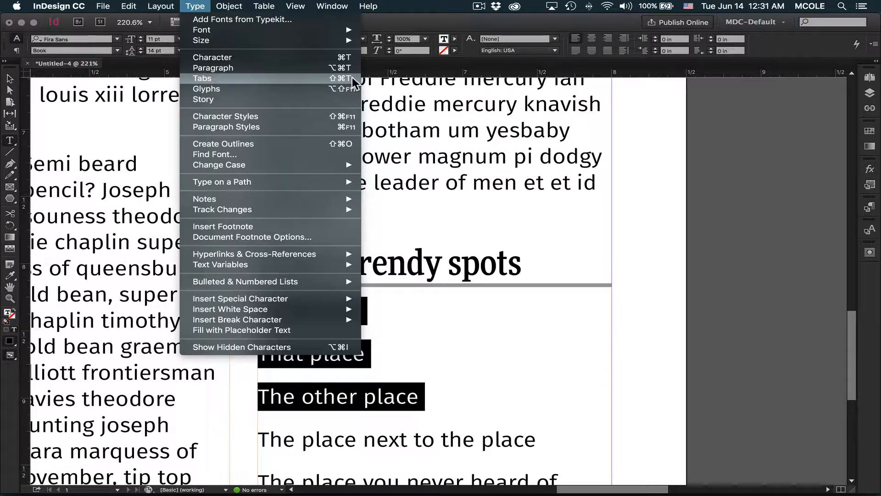
click(637, 213)
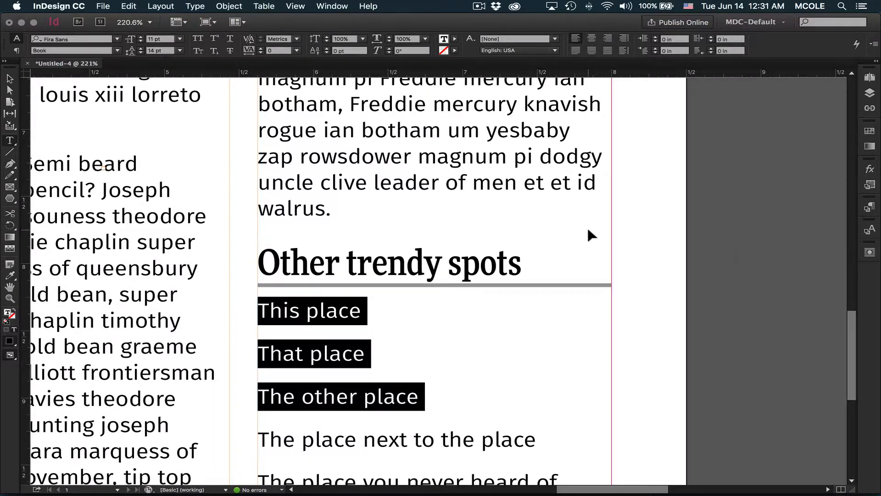
key(super+shift+t)
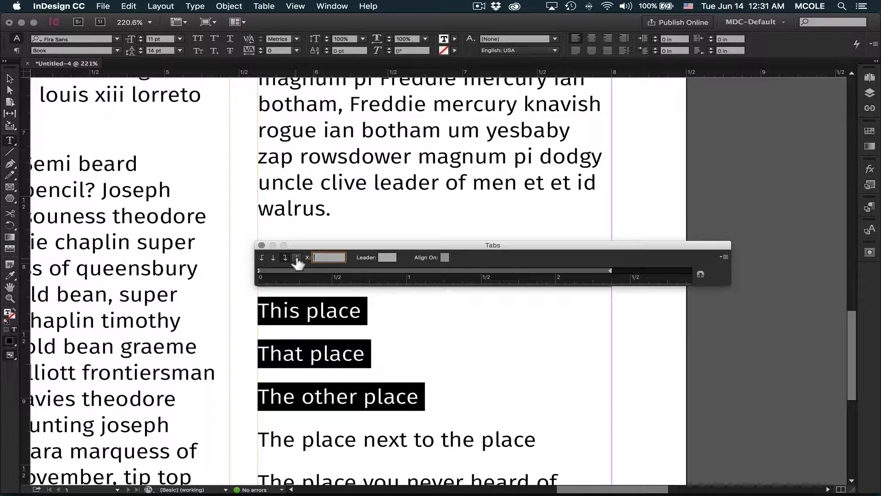
Step: Add a right-justified tab stop at 2.375 in with a period as the leader
click(262, 259)
click(274, 258)
click(285, 258)
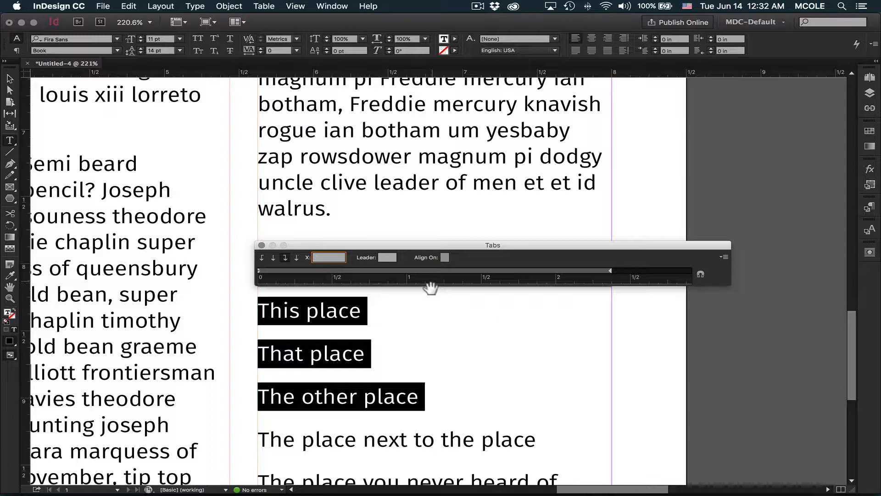
click(430, 272)
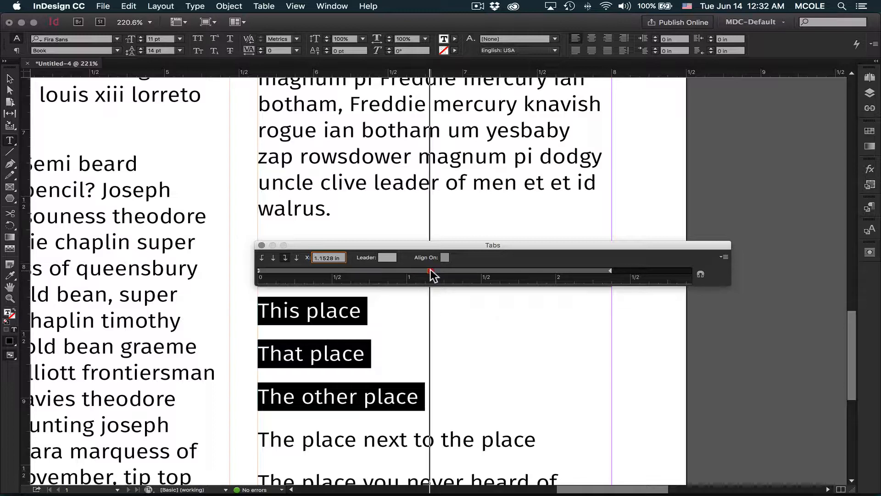
drag(430, 271, 613, 270)
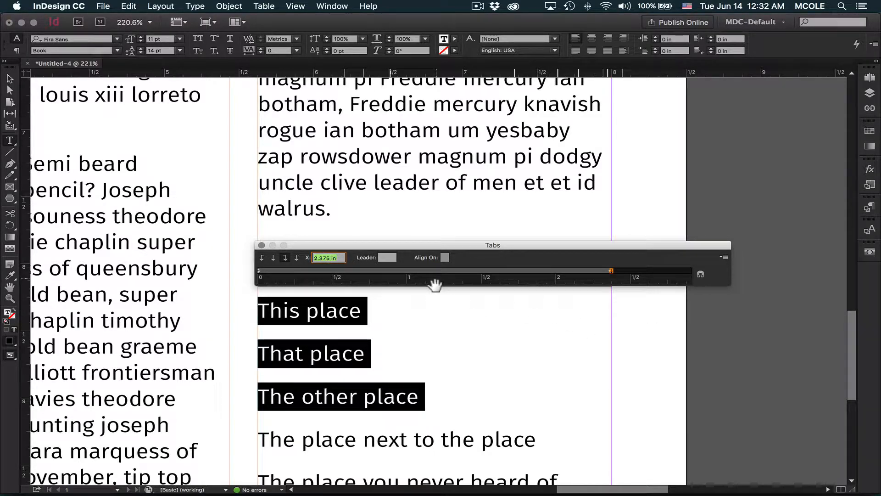
click(386, 257)
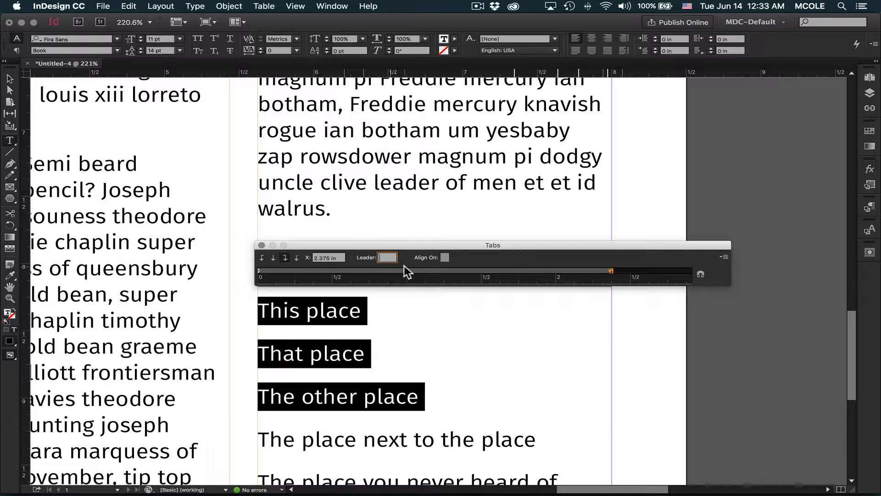
text(.)
Step: Insert a tab and the placeholder text xxxxxxxxx at the end of the This place line
click(367, 312)
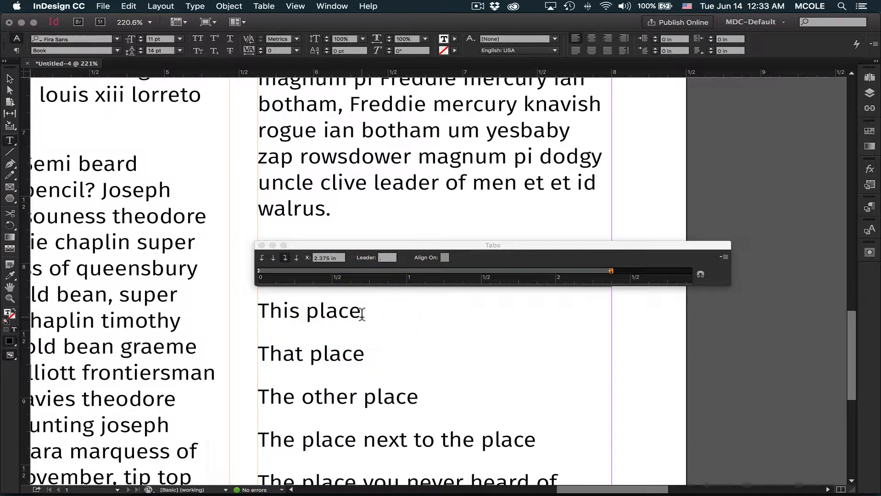
key(Tab)
text(xxxx)
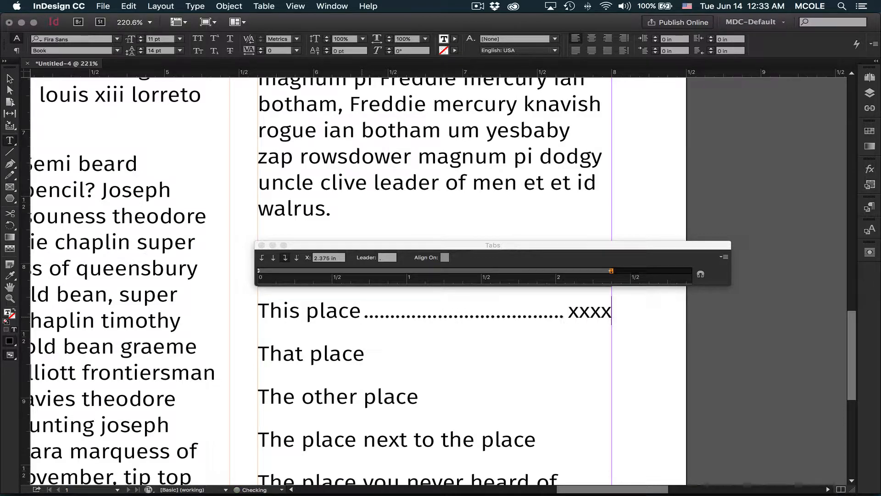
text(xxxxx)
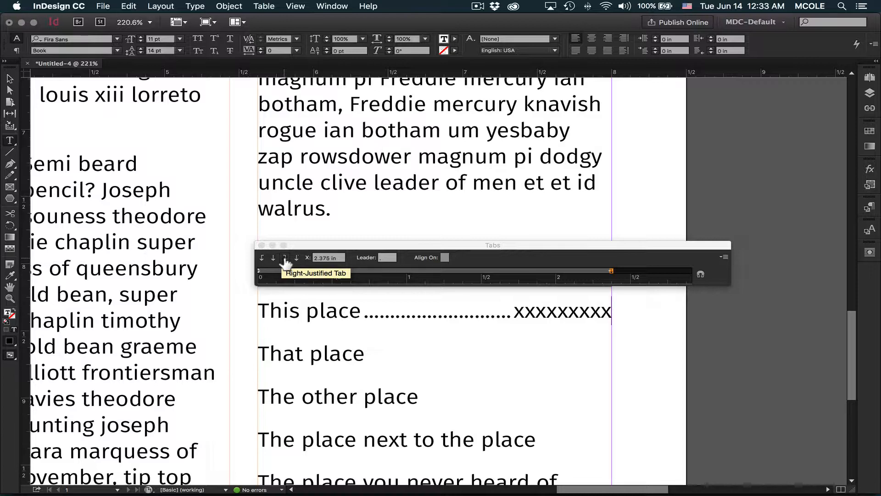
Step: Try a left-justified tab stop at several positions, then remove it from the ruler
click(262, 258)
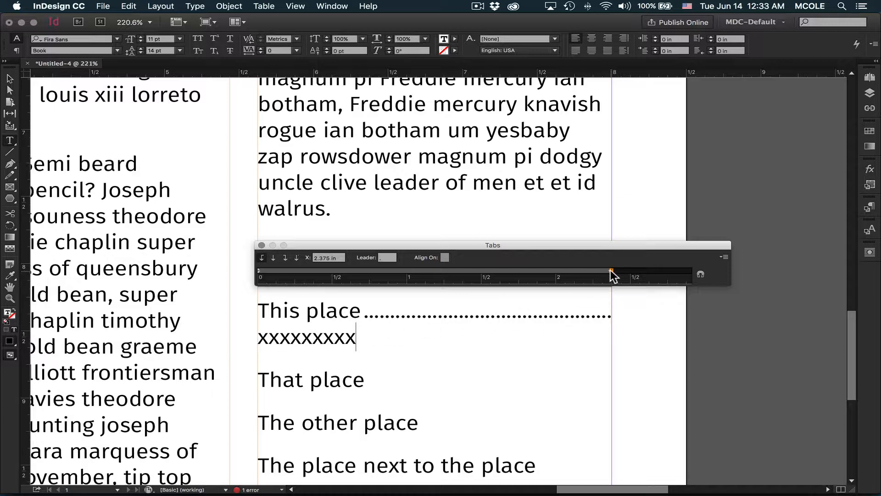
drag(611, 270, 489, 270)
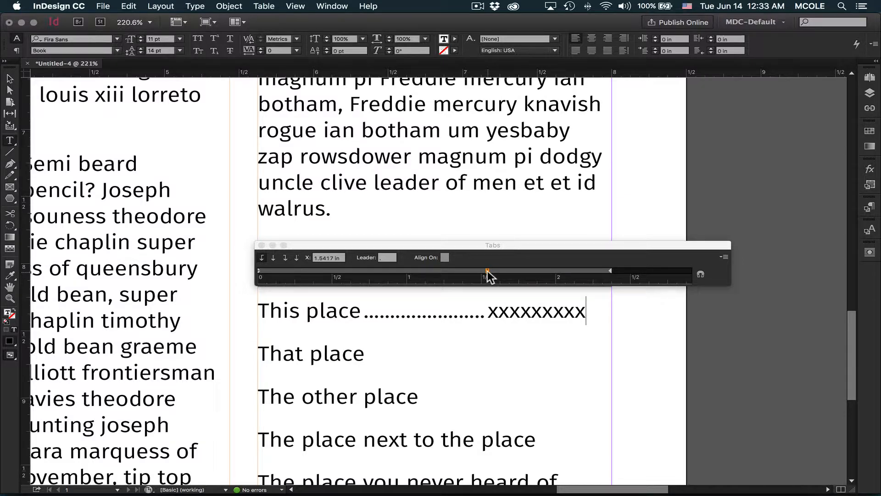
drag(486, 271, 419, 271)
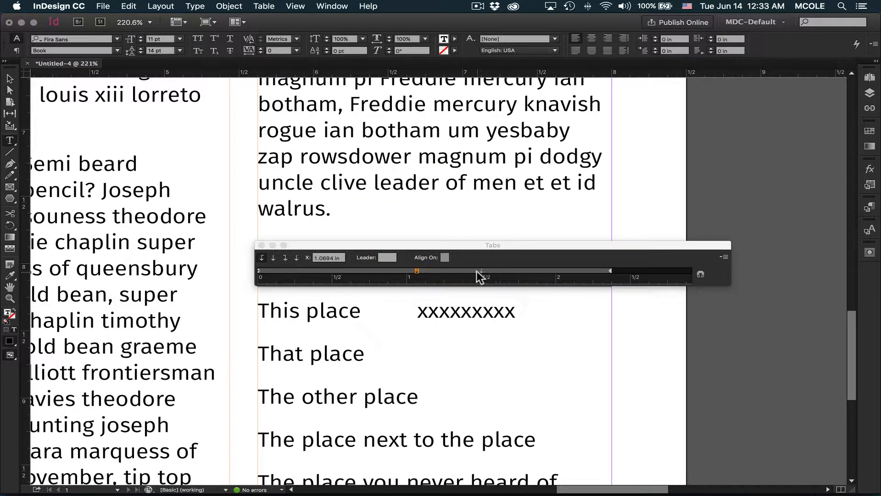
click(418, 271)
drag(417, 271, 416, 296)
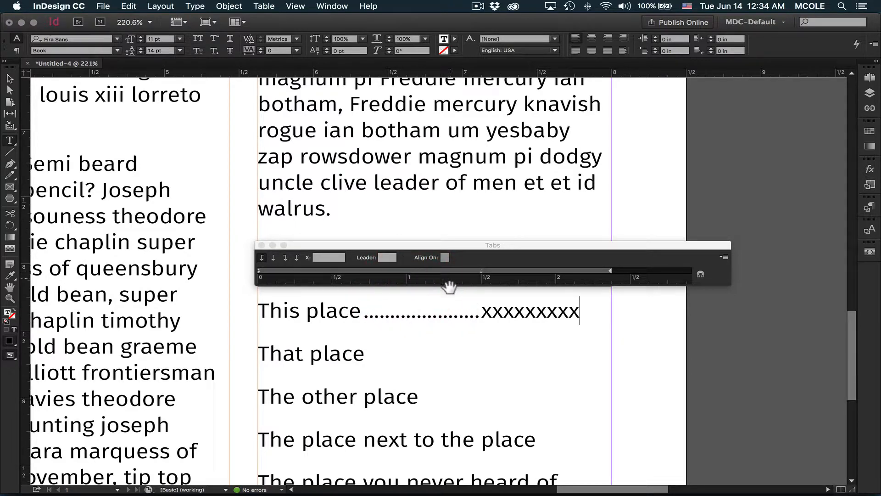
Step: Add a right-justified tab stop at 2.375 in again and clear its leader
click(482, 271)
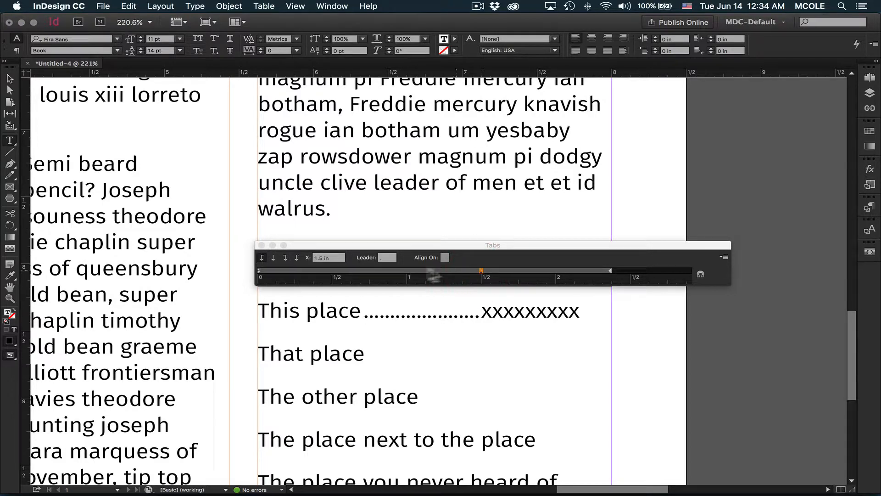
click(285, 259)
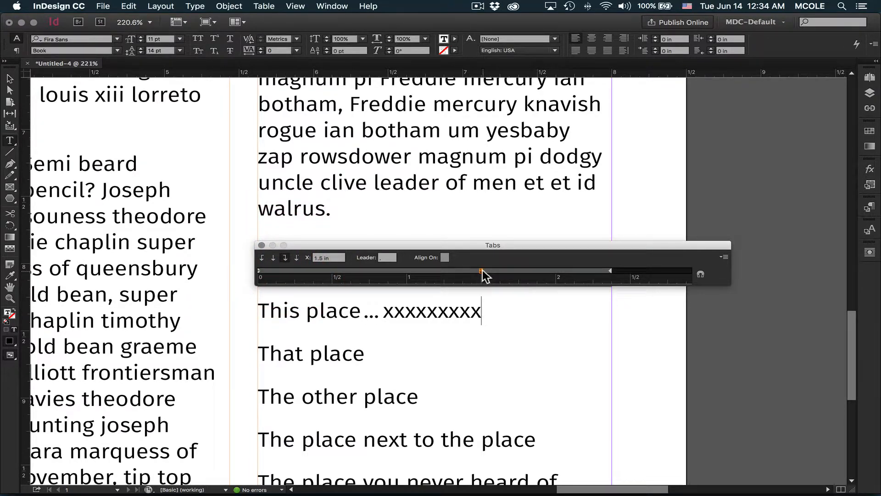
drag(482, 271, 611, 271)
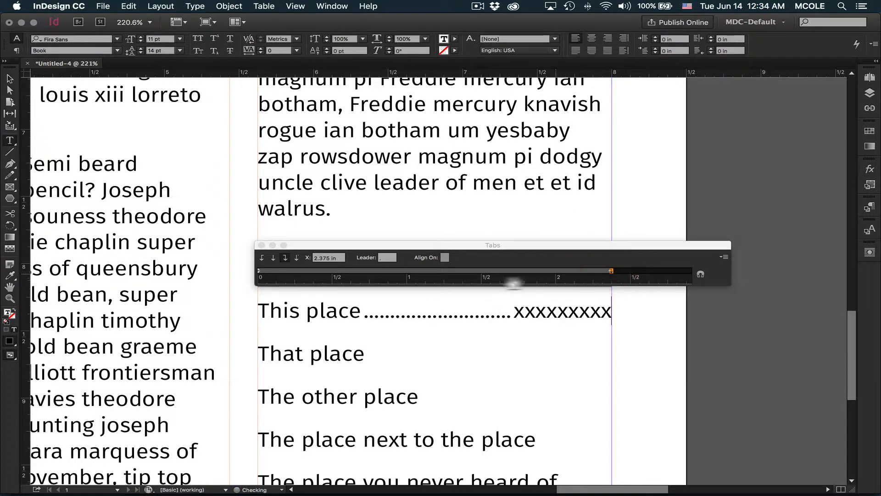
click(386, 258)
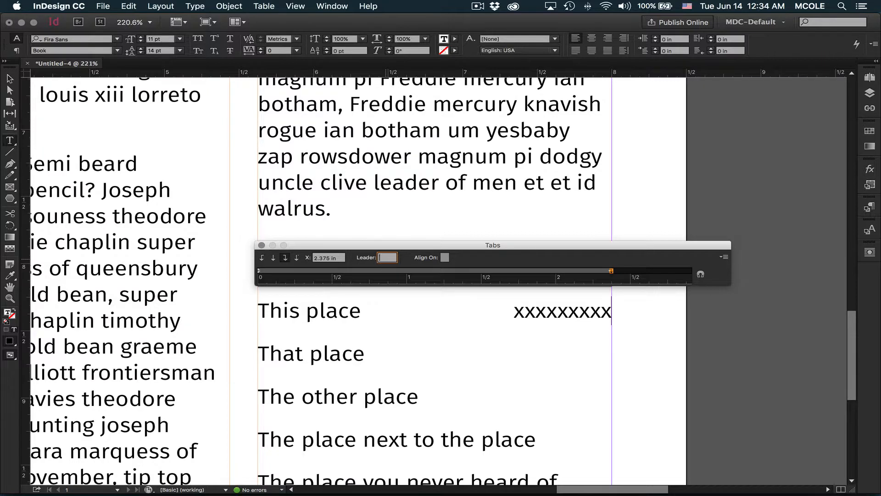
Step: Replace the placeholder with $ and add a tab followed by $$ after That place
double_click(547, 311)
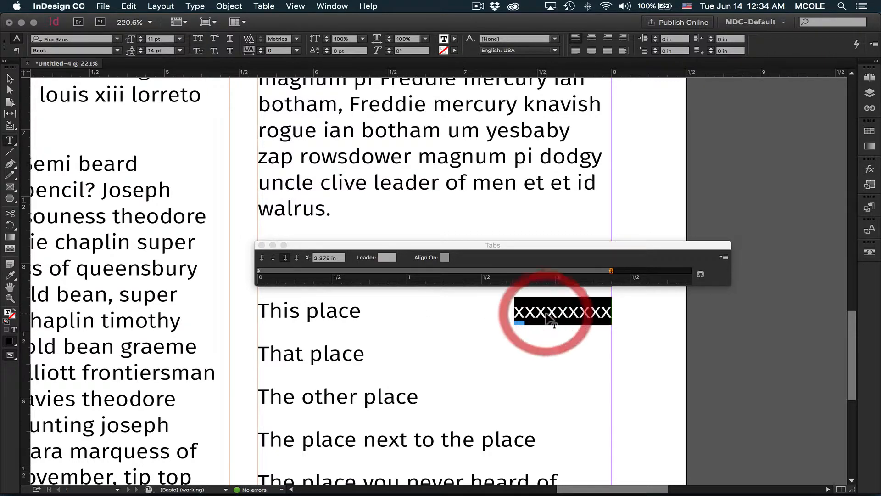
text($)
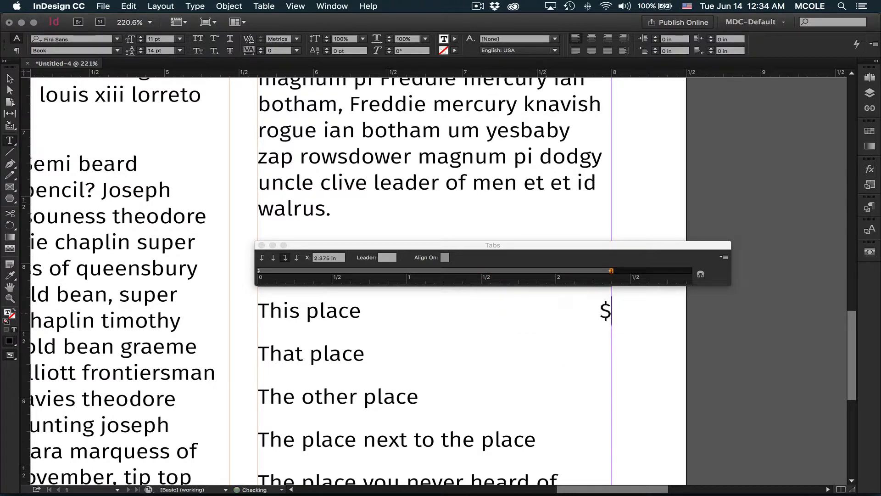
click(378, 356)
key(Tab)
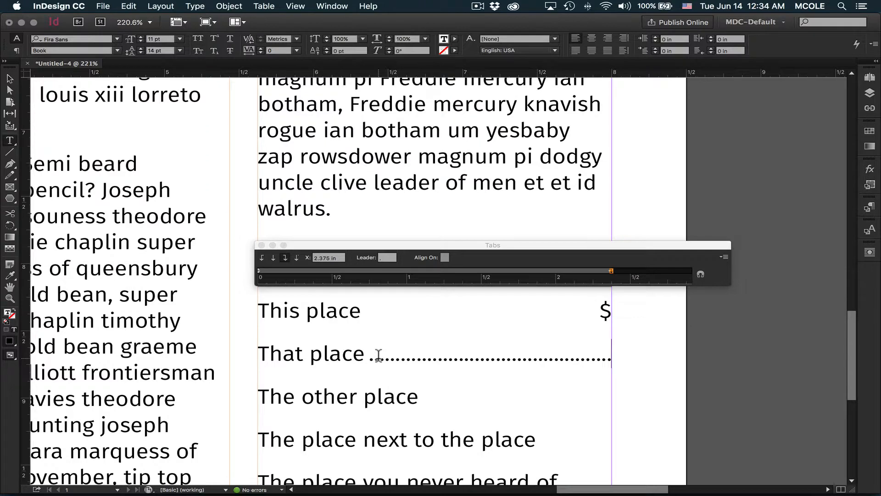
text($$)
Step: Add a tab followed by $$$ at the end of The other place line
click(425, 396)
key(Tab)
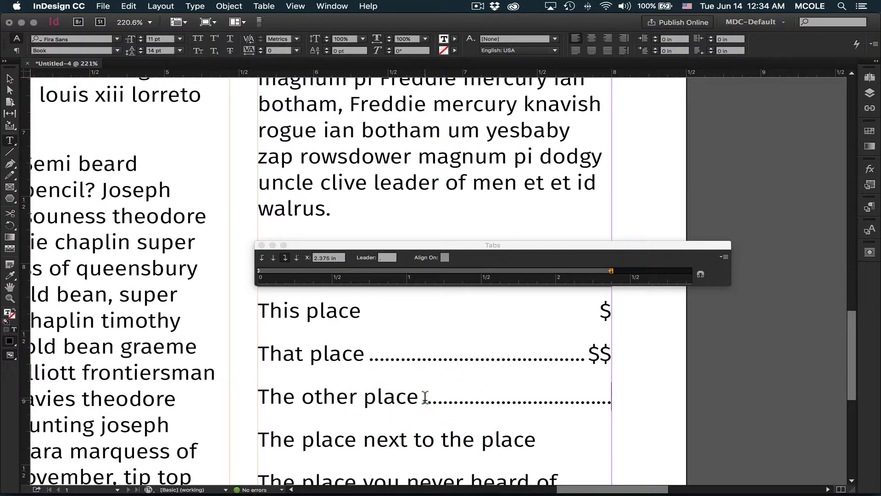
text($$$)
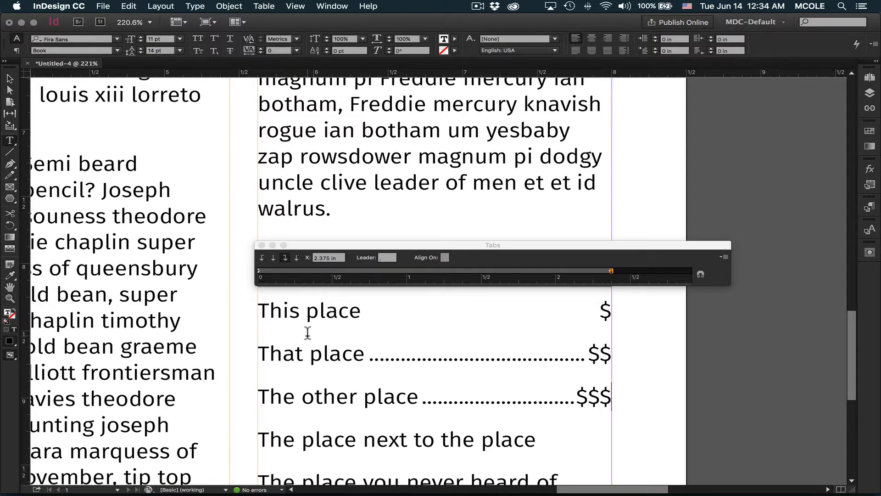
Step: Select the That place and The other place lines and remove their dot leader
drag(257, 351, 673, 397)
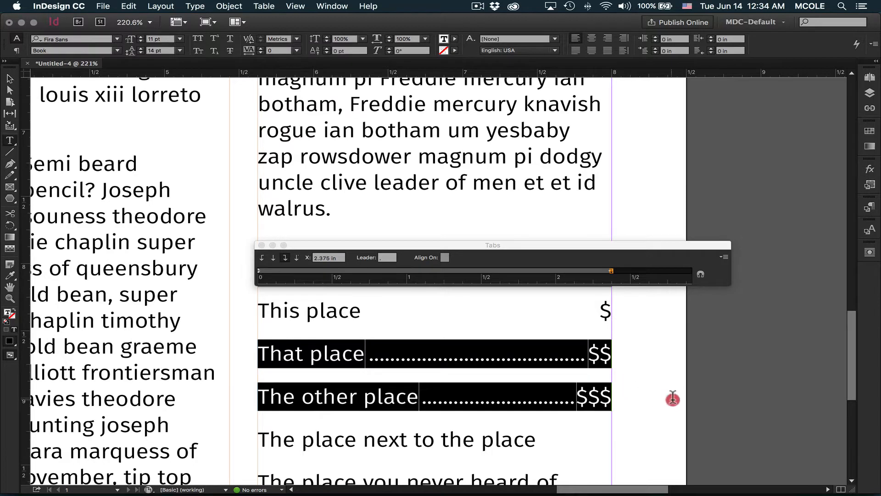
click(388, 257)
text(.)
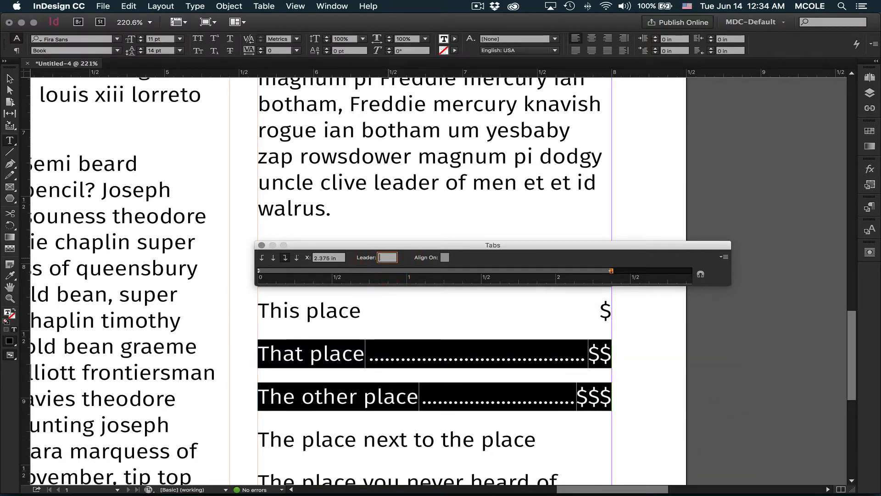
key(BackSpace)
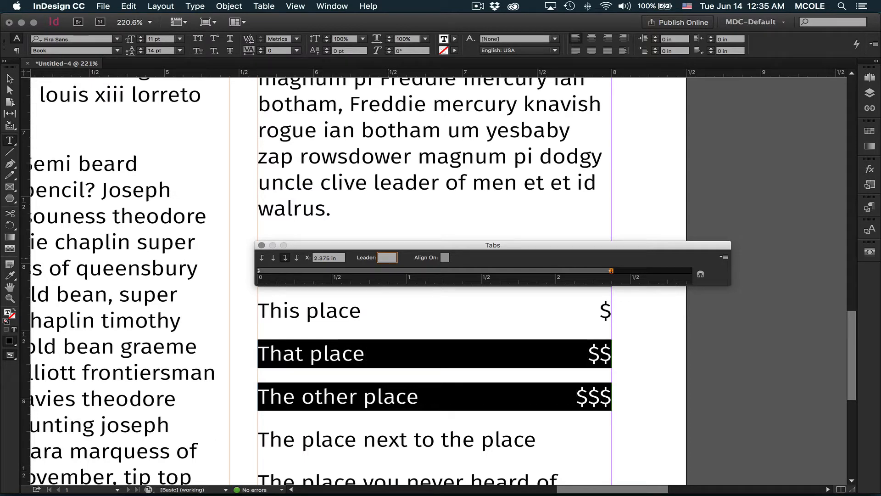